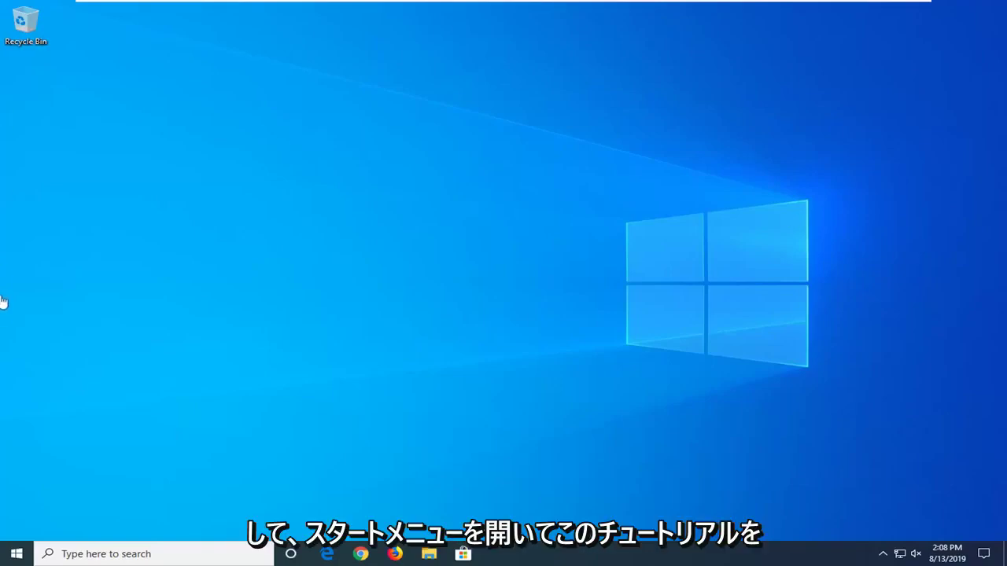
# Find regedit in the Start menu and run it as administrator, approving the UAC prompt.
pyautogui.click(7, 557)
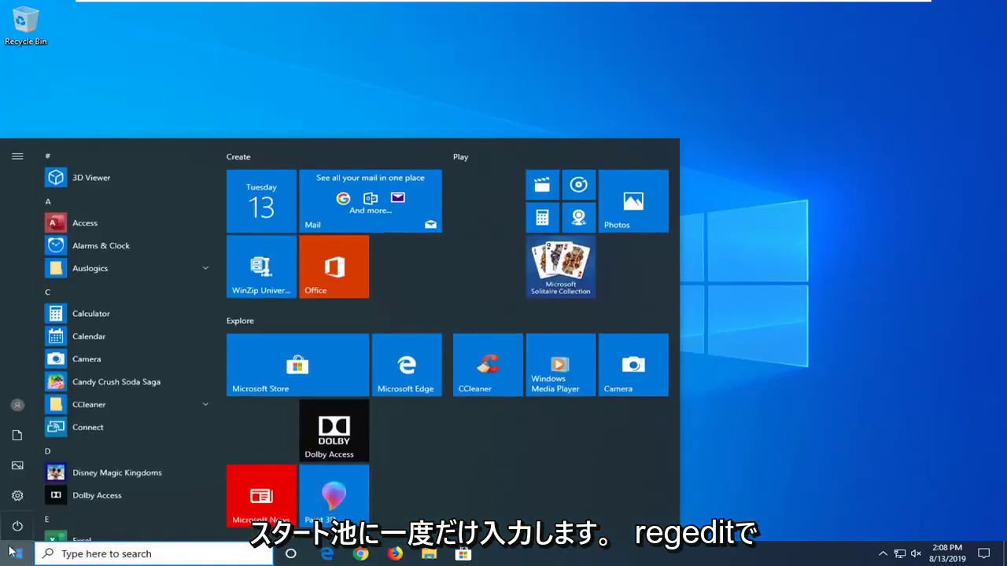
pyautogui.write('regedi')
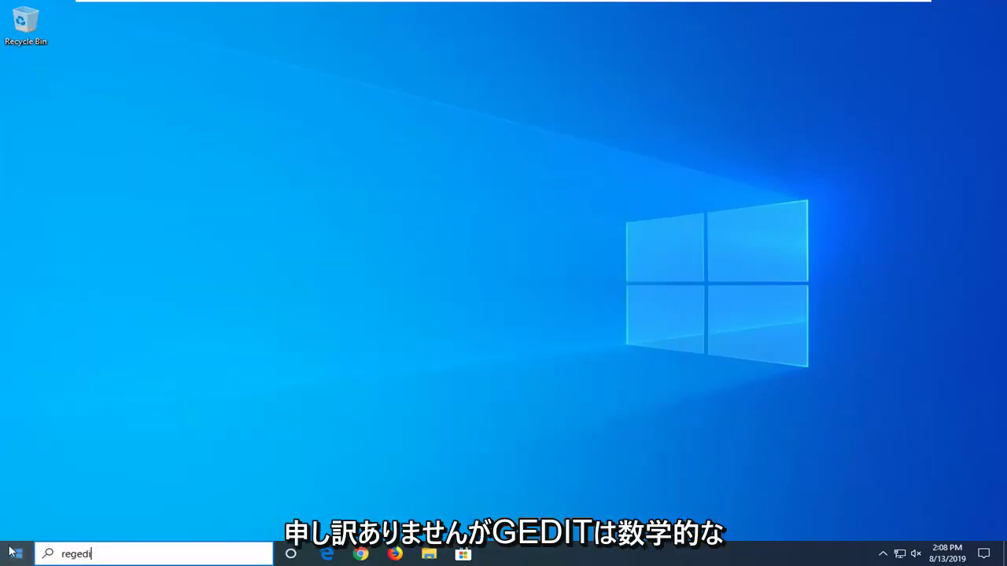
pyautogui.write('t')
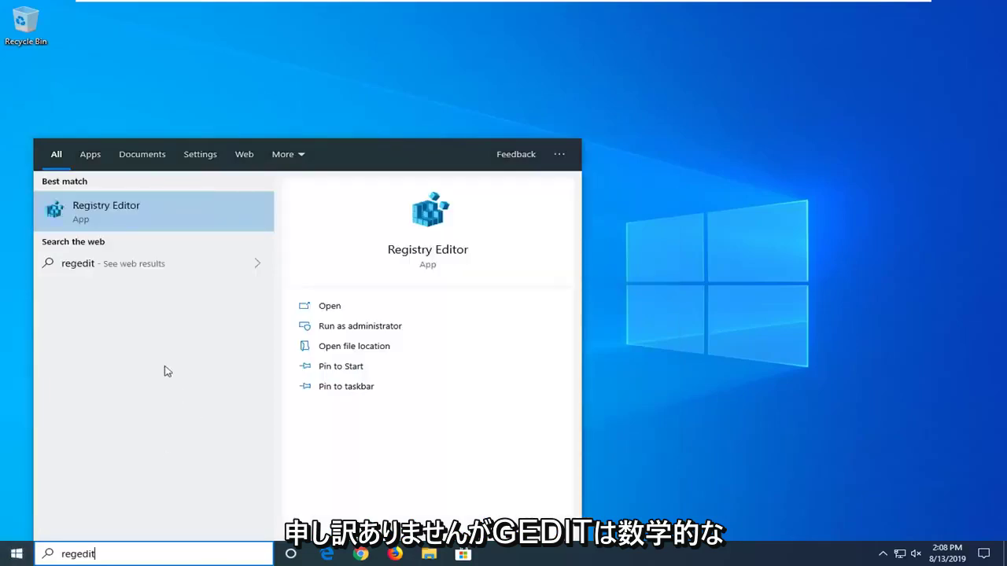
pyautogui.rightClick(115, 209)
pyautogui.click(151, 219)
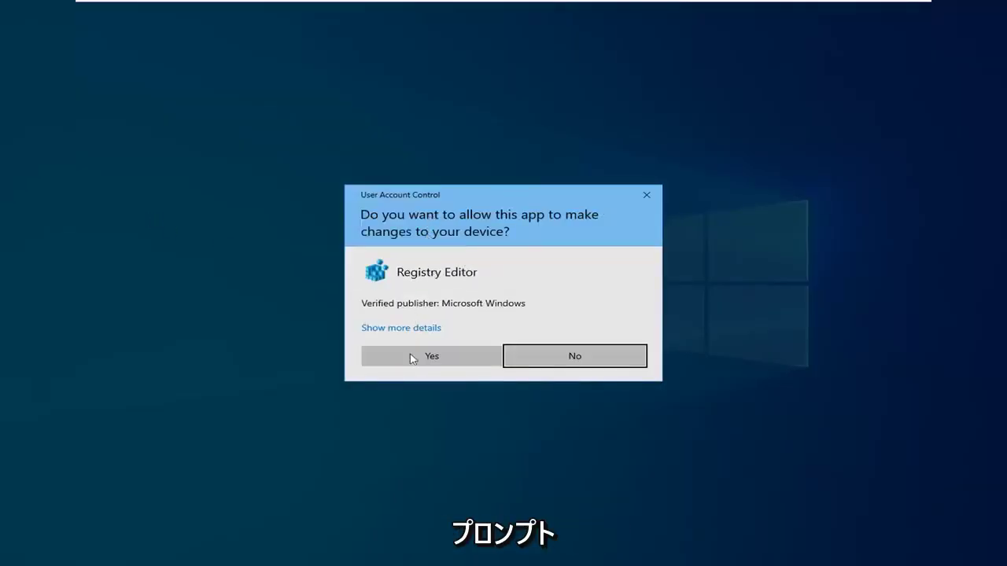
pyautogui.click(411, 356)
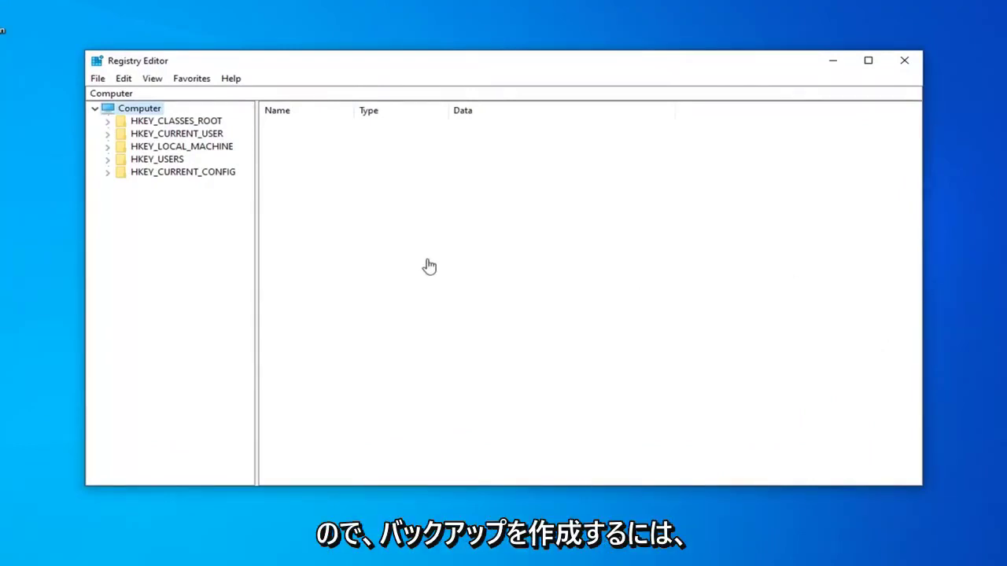
pyautogui.click(97, 81)
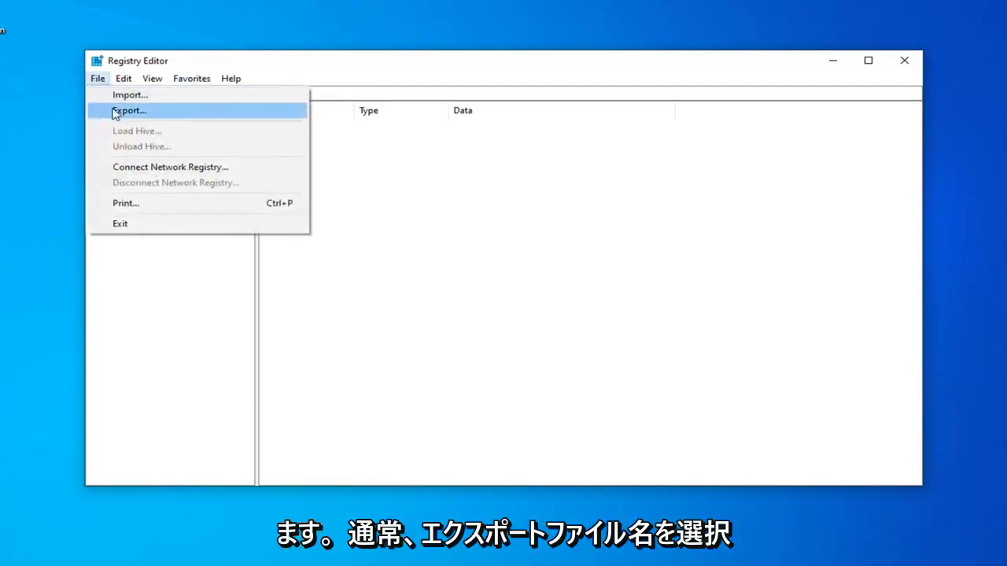
pyautogui.click(118, 110)
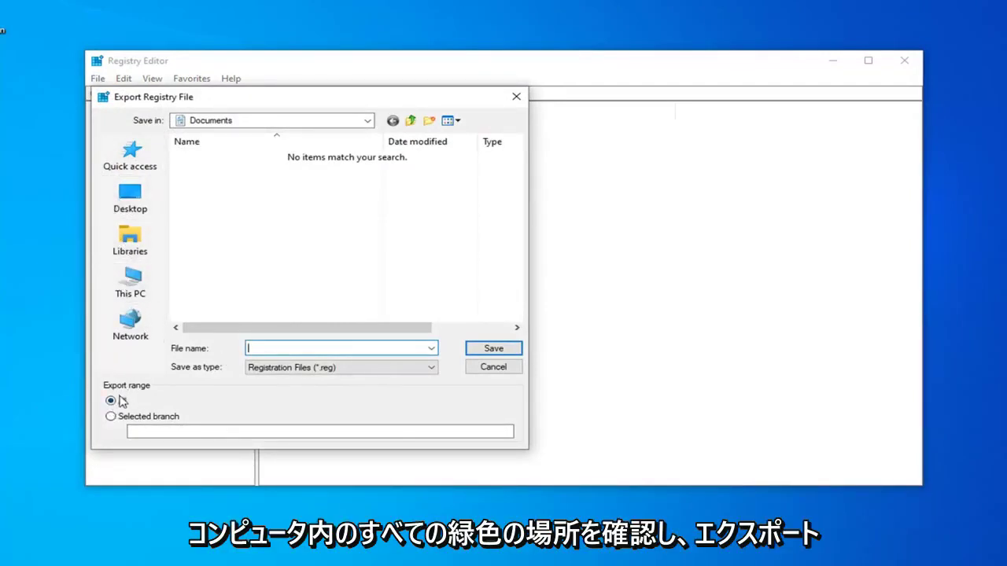
pyautogui.click(491, 368)
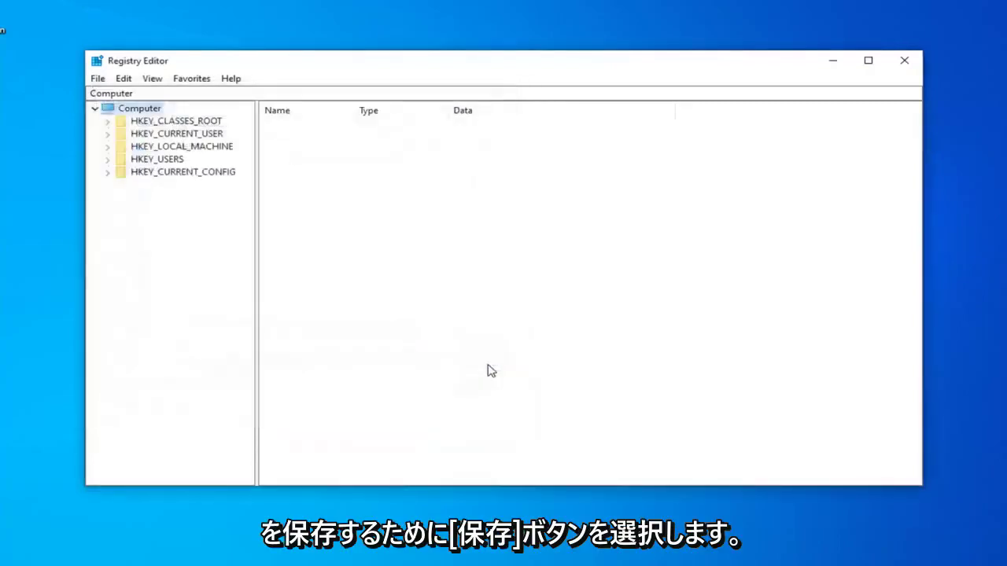
pyautogui.click(93, 82)
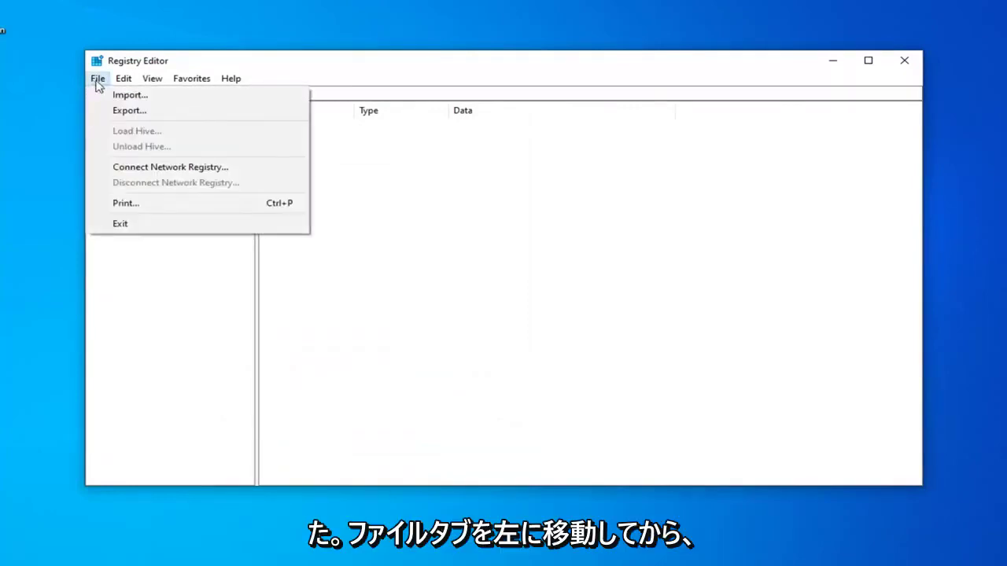
pyautogui.click(126, 94)
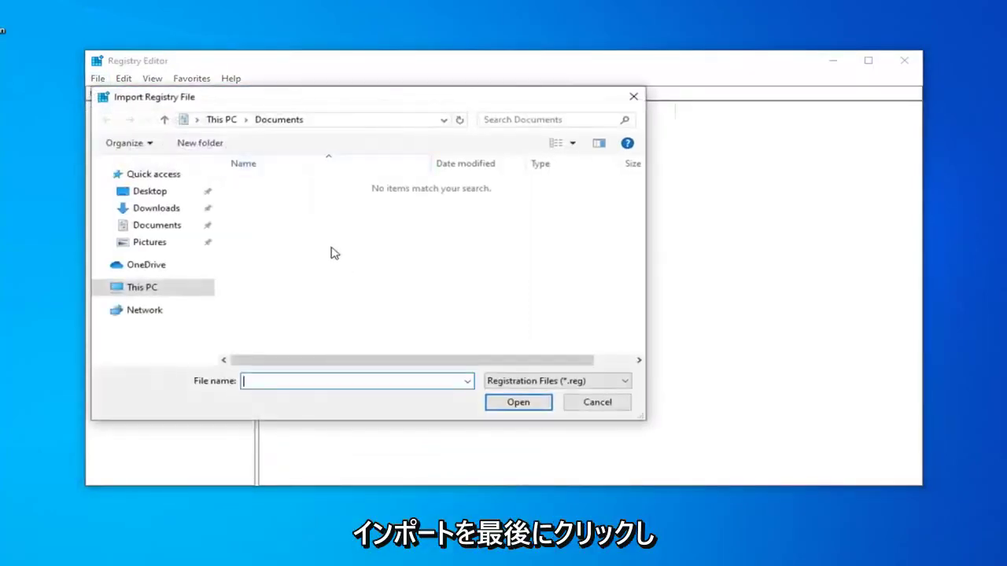
pyautogui.click(157, 193)
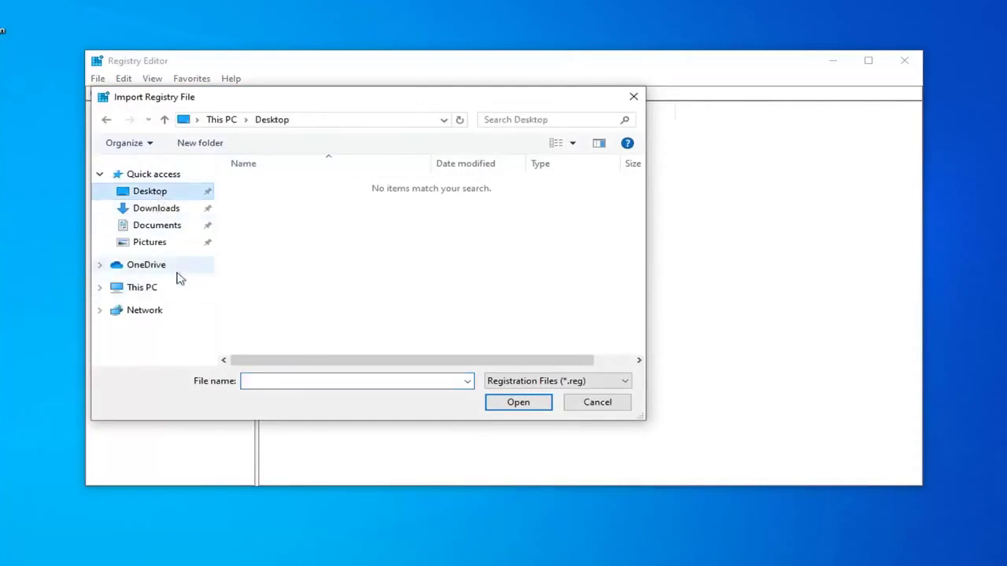
pyautogui.click(616, 406)
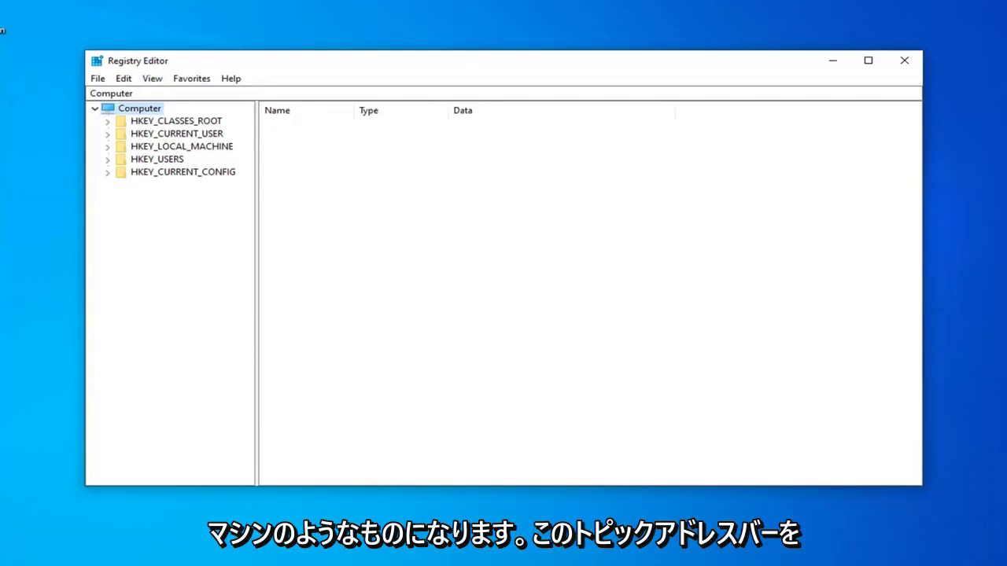
# Go to the keyboard Class key {4d36e96b-e325-11ce-bfc1-08002be10318} via the address bar and select its (Default) value.
pyautogui.click(110, 92)
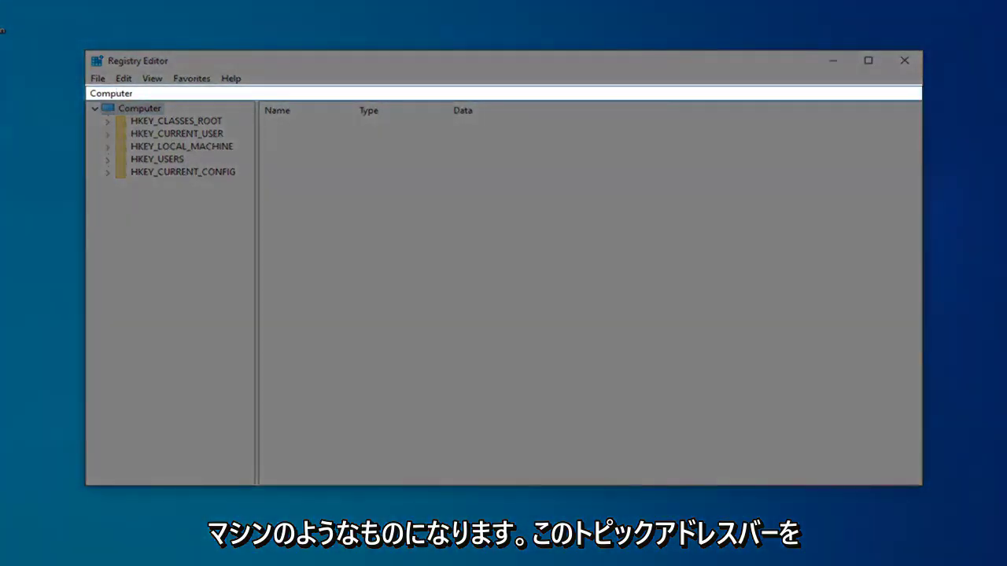
pyautogui.hotkey('ctrl', 'a')
pyautogui.press('BackSpace')
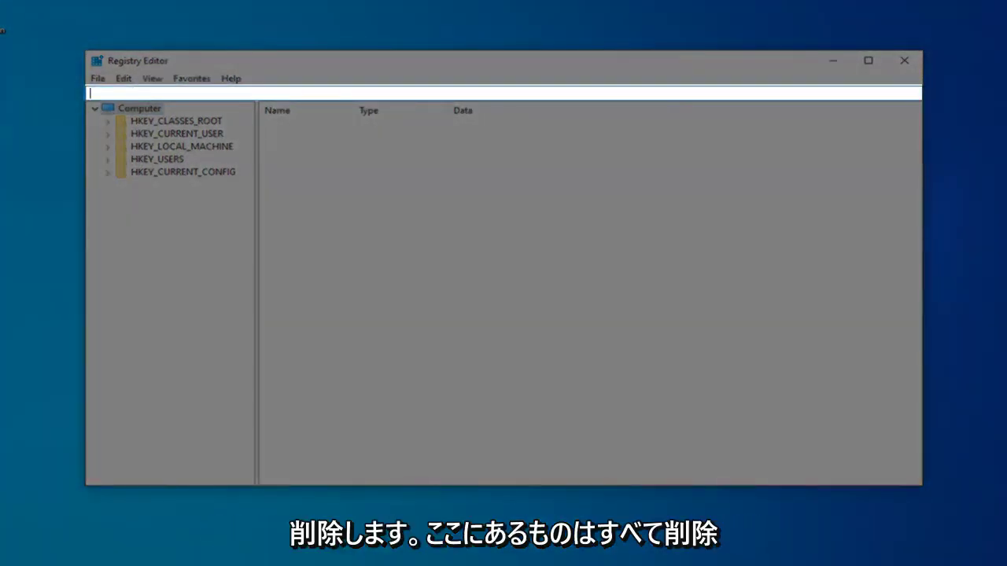
pyautogui.write('HKEY_LOCAL_MACHINE\\SYSTEM\\CurrentControlSet\\Control\\Class\\{4d36e96b-e325-11ce-bfc1-08002be10318}')
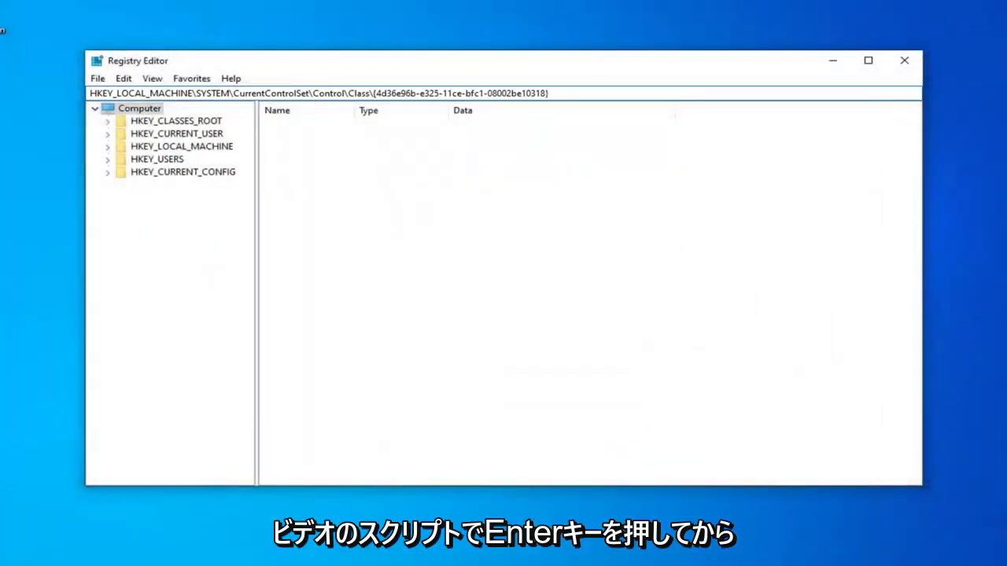
pyautogui.press('Return')
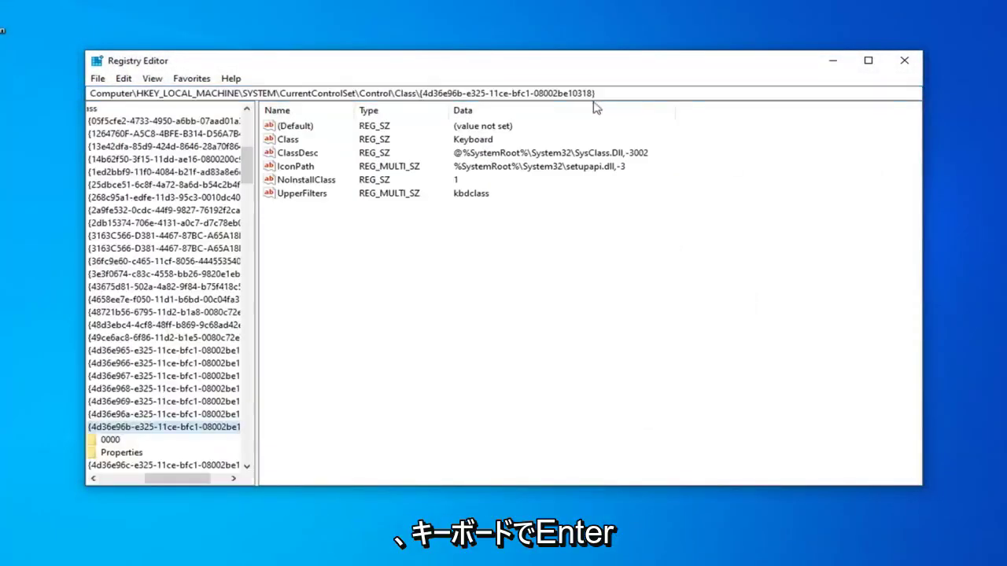
pyautogui.moveTo(177, 479)
pyautogui.mouseDown()
pyautogui.moveTo(153, 482)
pyautogui.moveTo(175, 480)
pyautogui.mouseUp()
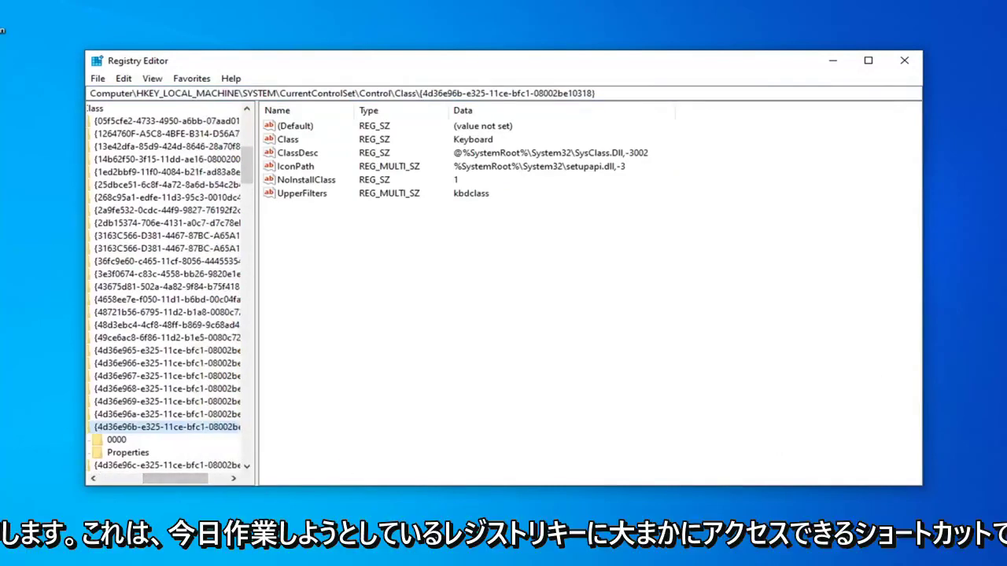
pyautogui.click(294, 128)
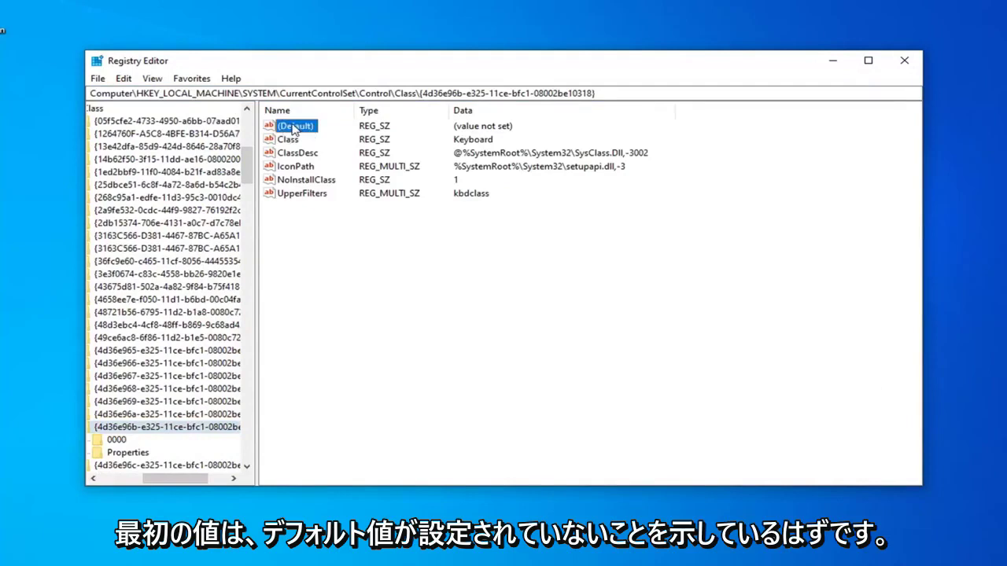
# Enter 'keyboard' as the (Default) data, then check UpperFilters lists only kbdclass.
pyautogui.doubleClick(297, 129)
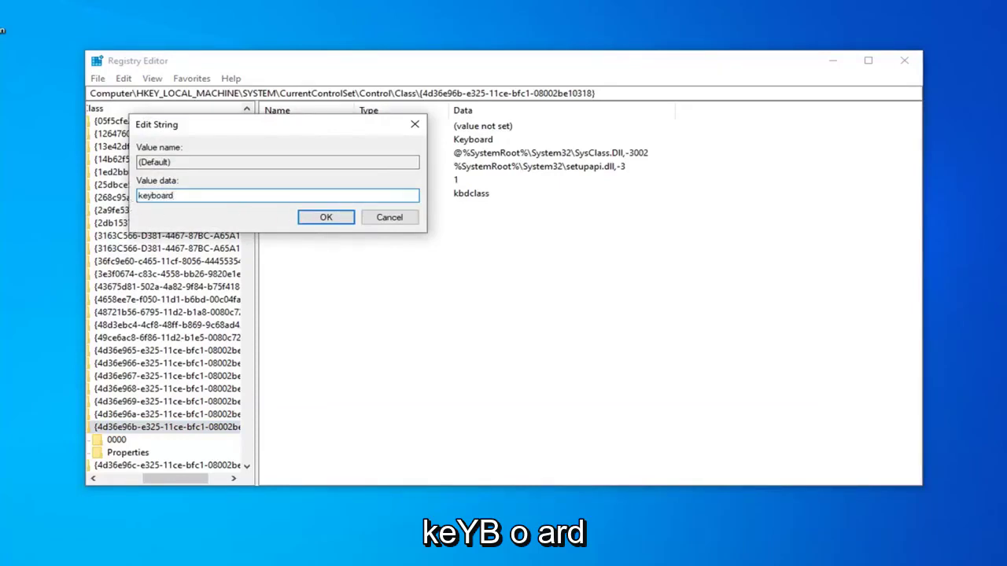
pyautogui.click(326, 217)
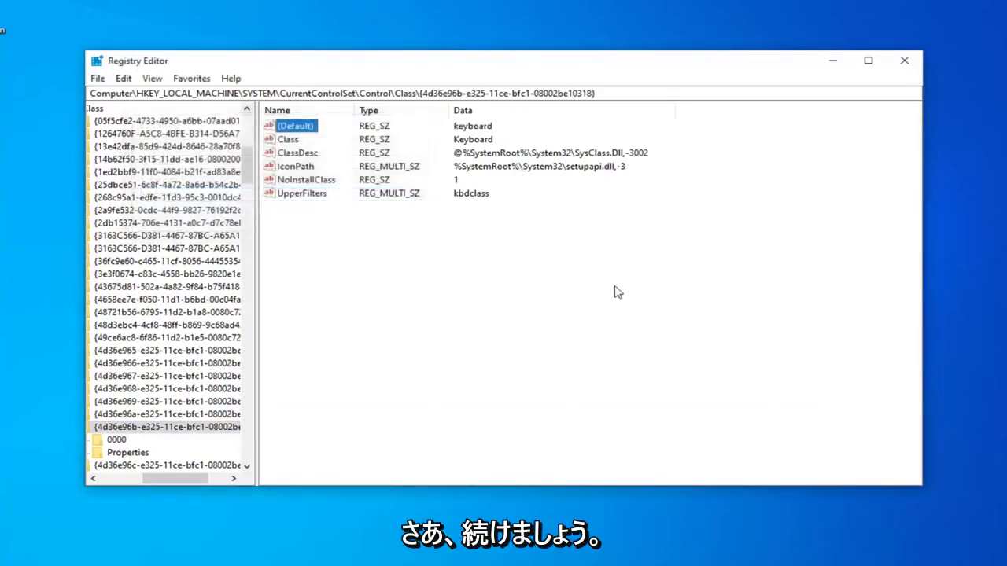
pyautogui.click(307, 195)
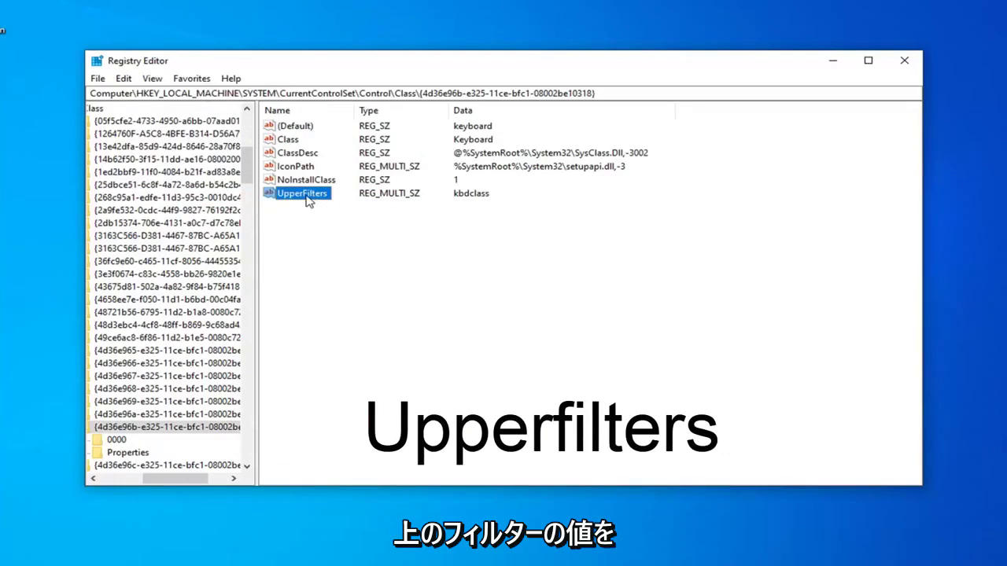
pyautogui.doubleClick(306, 195)
pyautogui.click(307, 196)
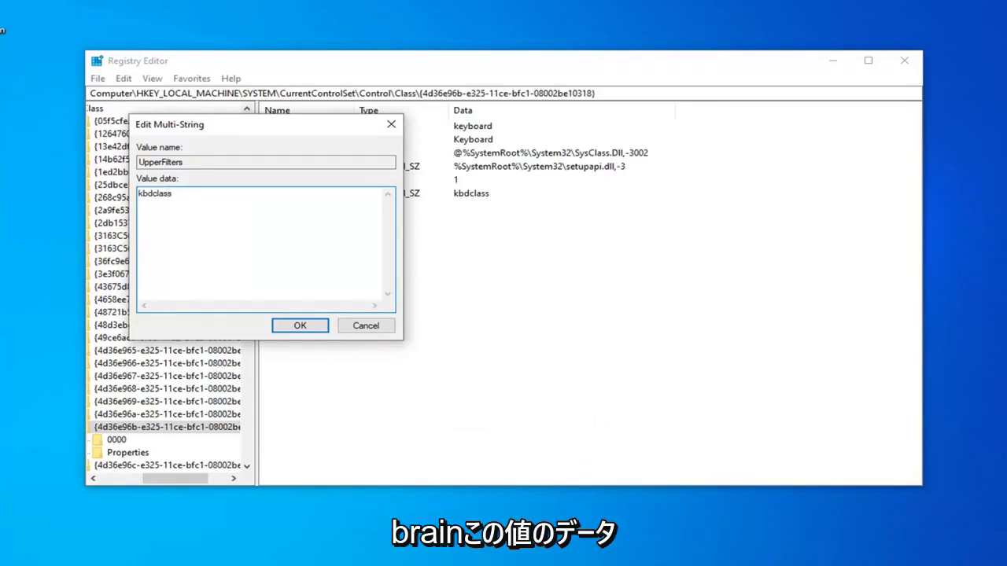
pyautogui.click(291, 327)
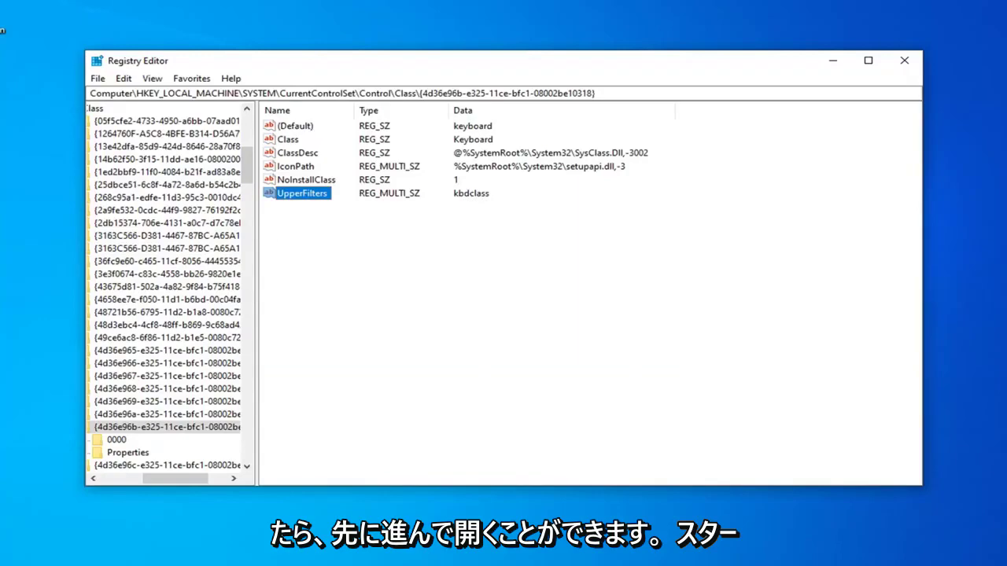
# Close Registry Editor and launch Device Manager from the Start search.
pyautogui.click(903, 61)
pyautogui.click(4, 550)
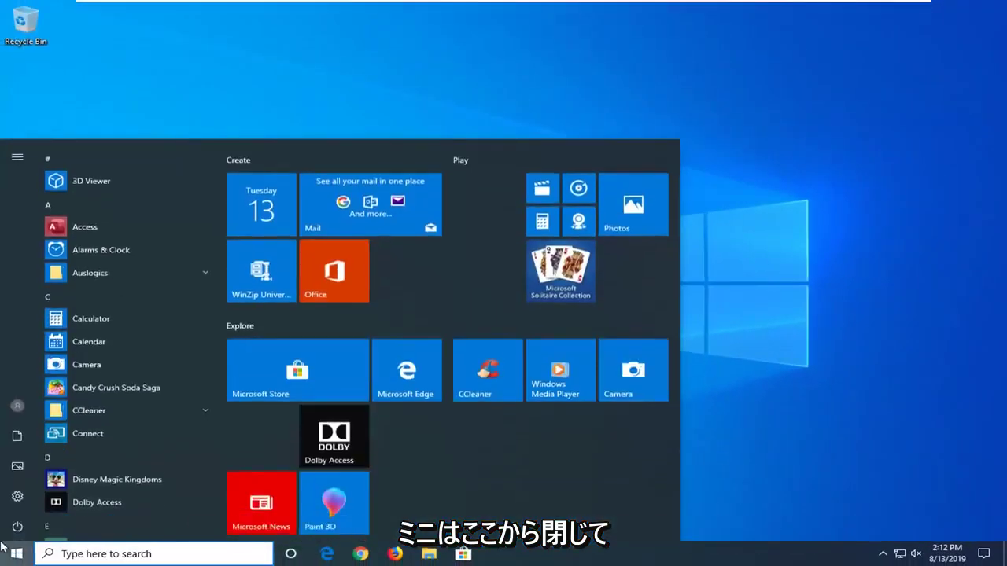
pyautogui.write('device manager')
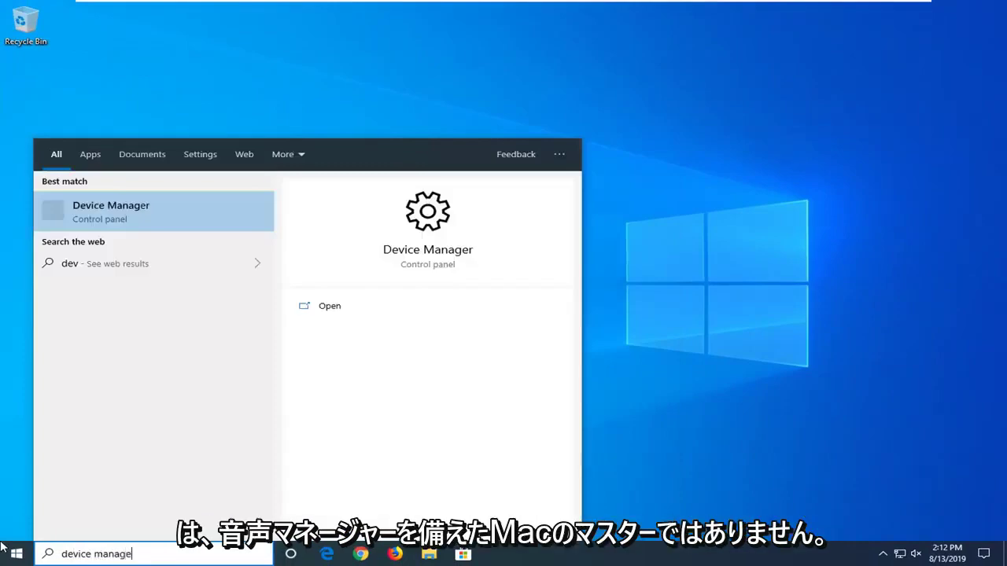
pyautogui.click(111, 208)
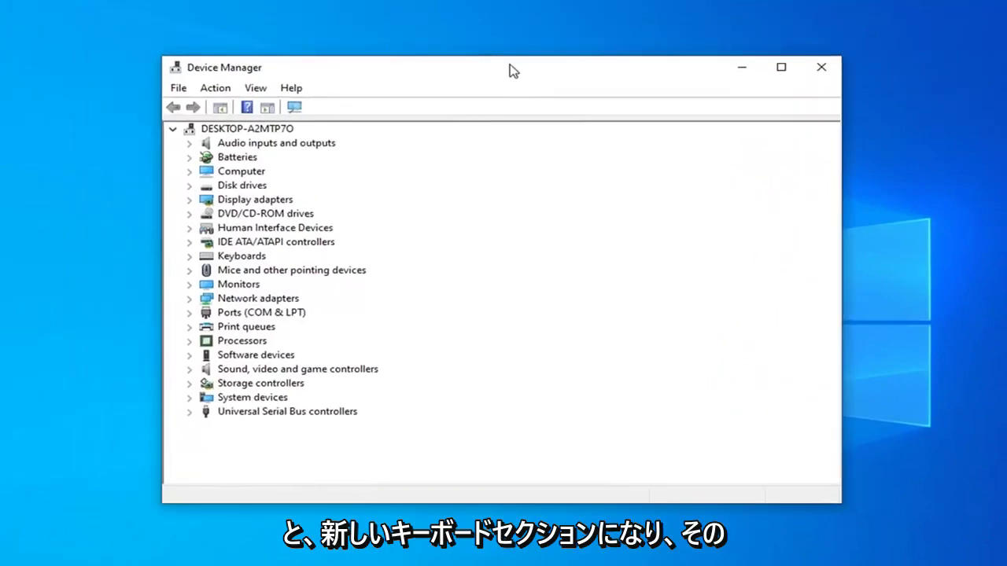
# Expand the Keyboards category and select Standard PS/2 Keyboard.
pyautogui.click(267, 257)
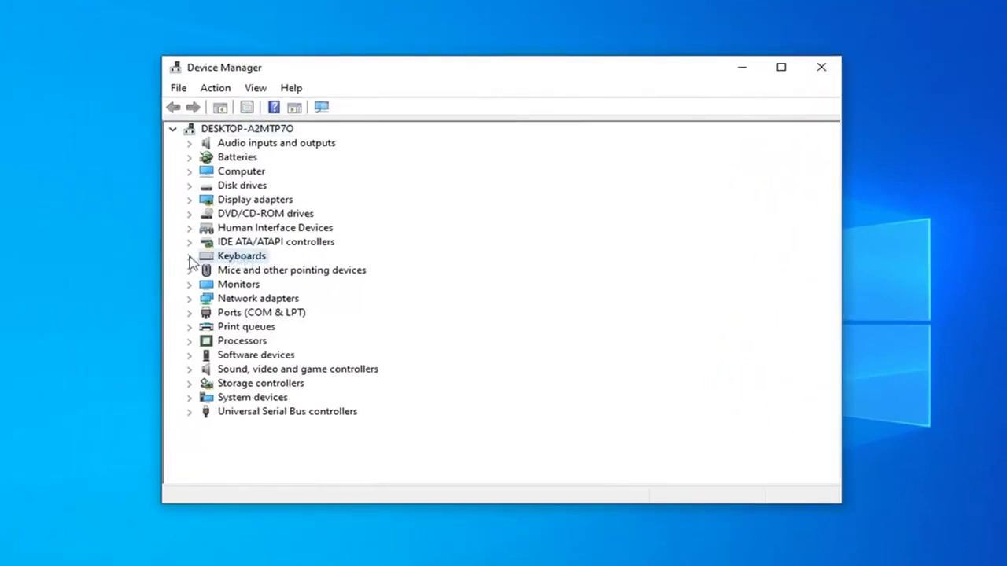
pyautogui.click(190, 256)
pyautogui.click(255, 271)
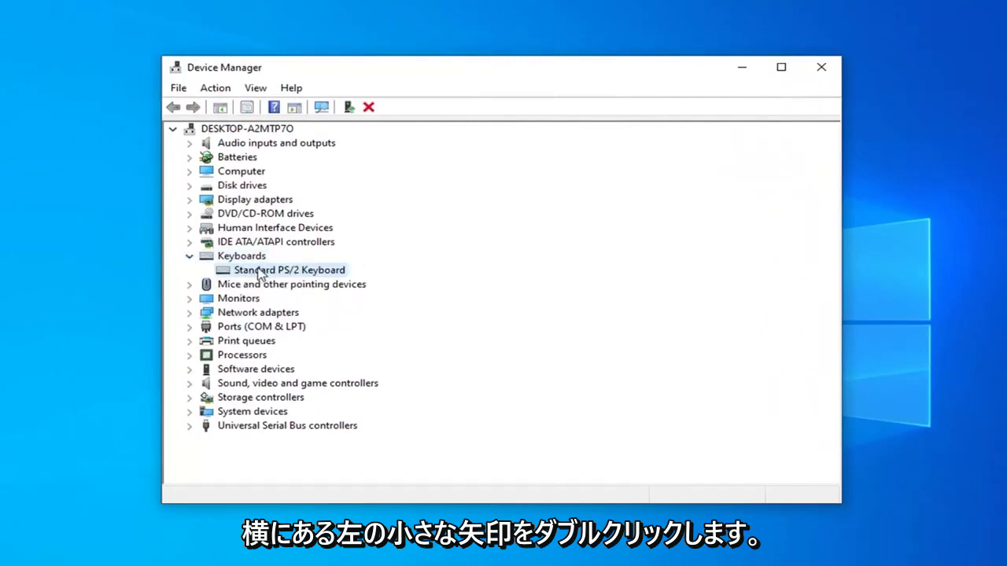
# Update the keyboard's driver by browsing this computer and picking Standard PS/2 Keyboard from the list.
pyautogui.rightClick(256, 271)
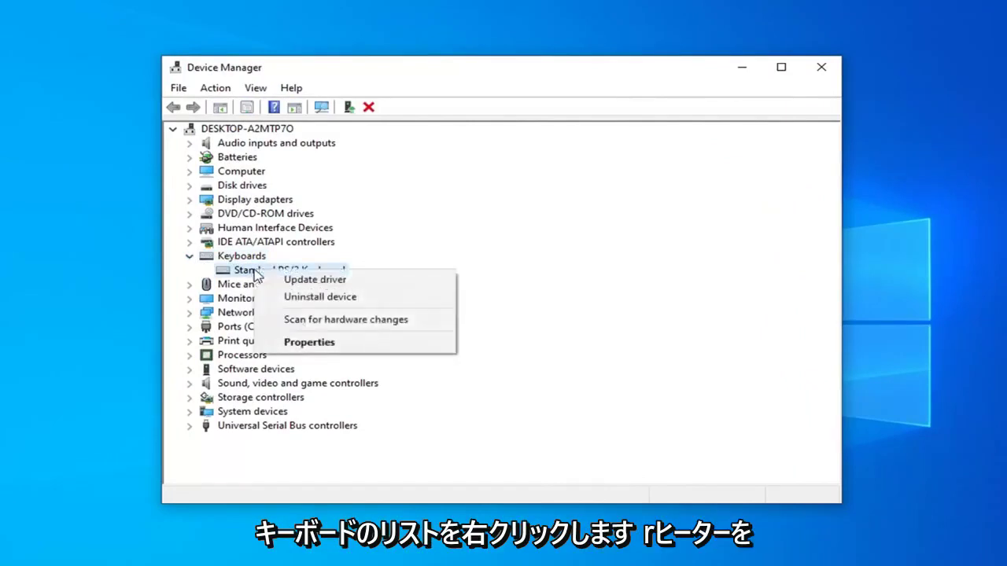
pyautogui.click(290, 285)
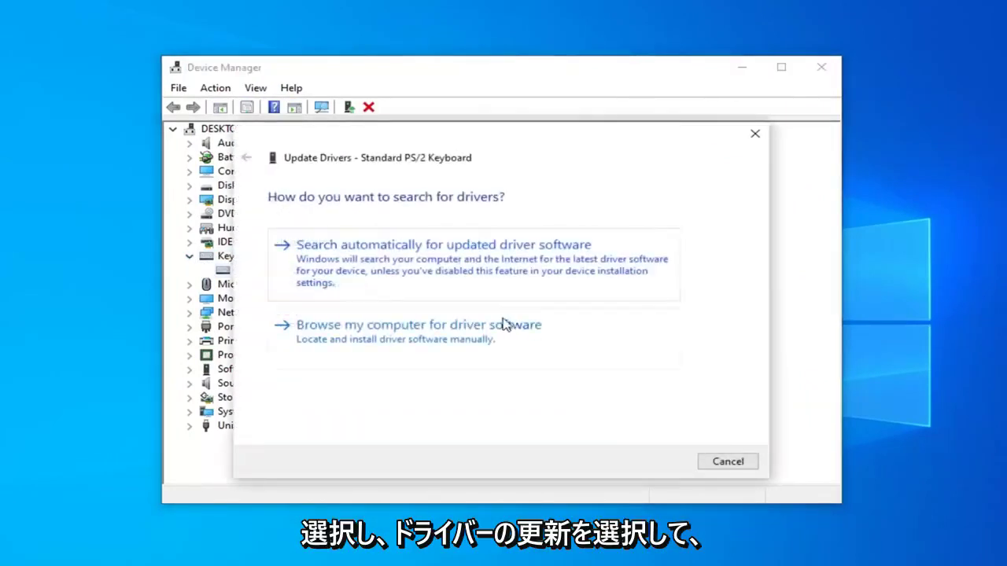
pyautogui.click(386, 339)
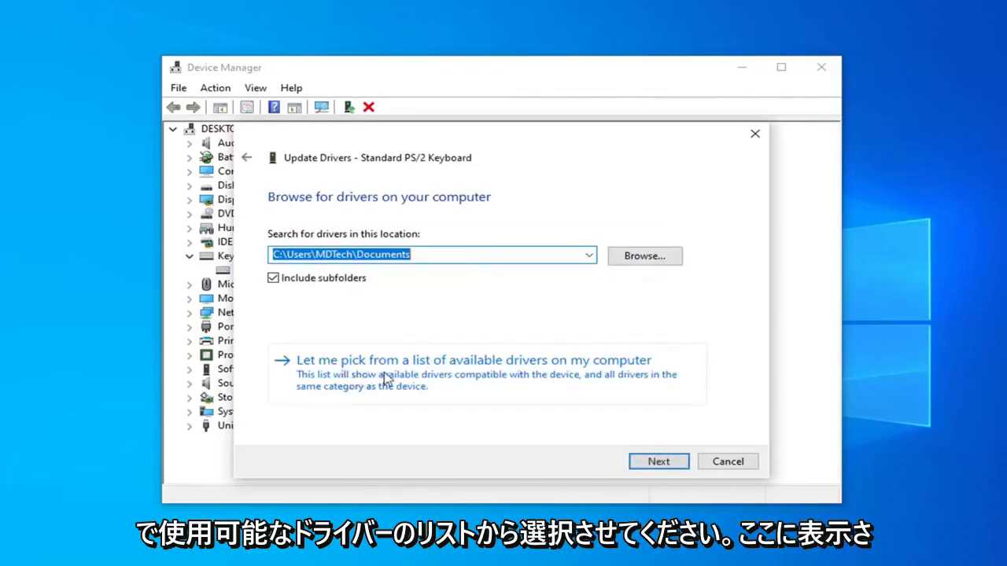
pyautogui.click(478, 376)
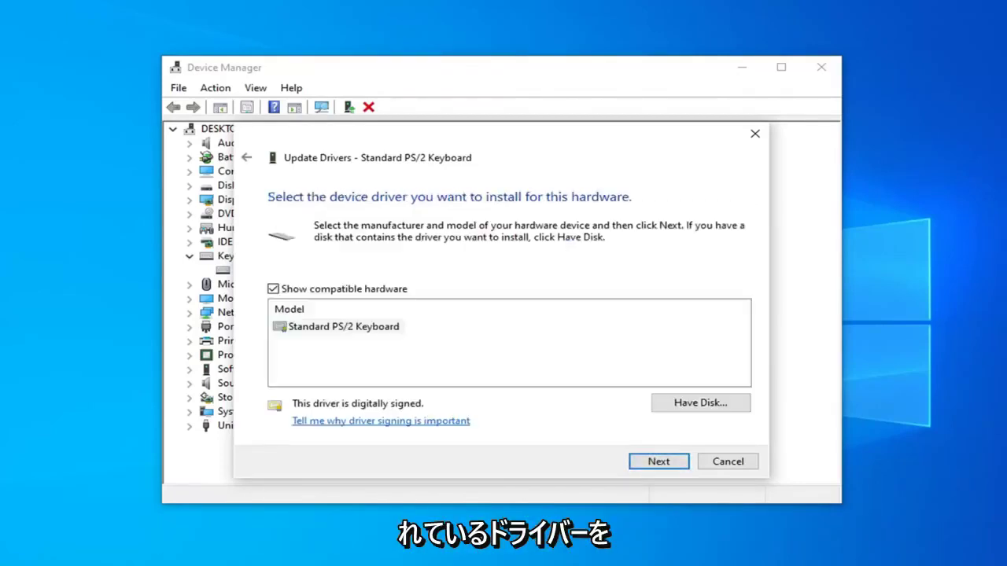
pyautogui.click(339, 330)
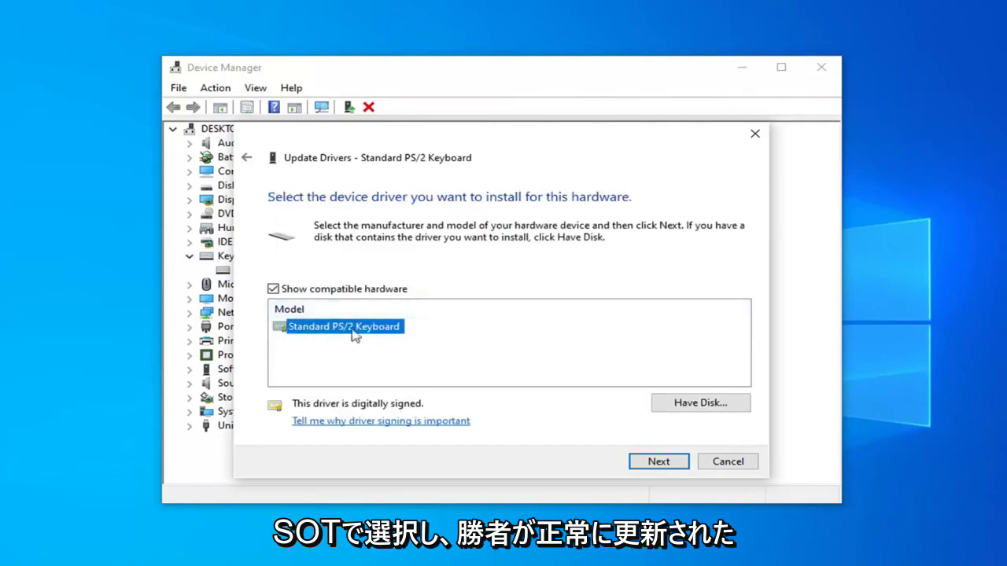
pyautogui.click(659, 462)
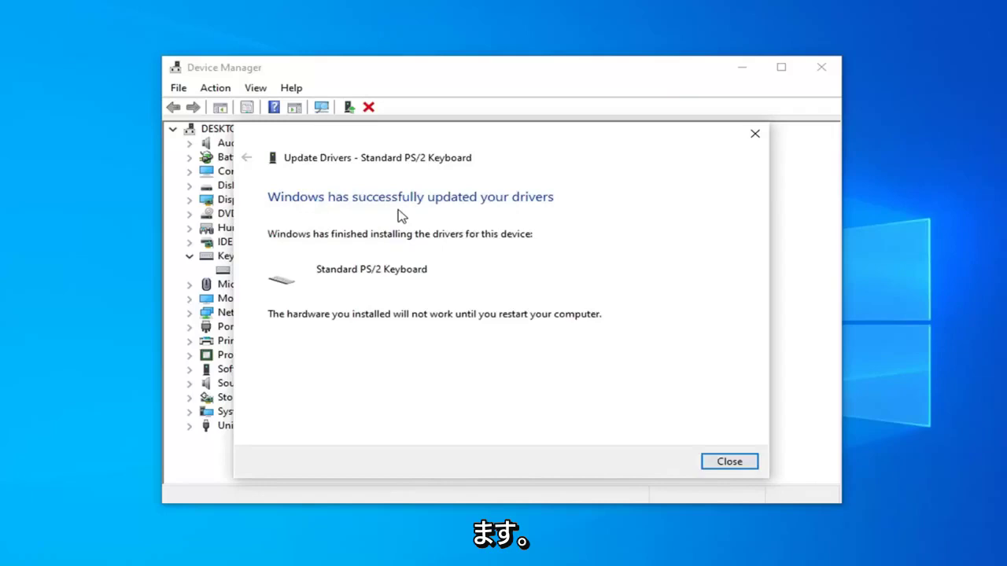
# Close the finished Update Drivers wizard.
pyautogui.click(729, 463)
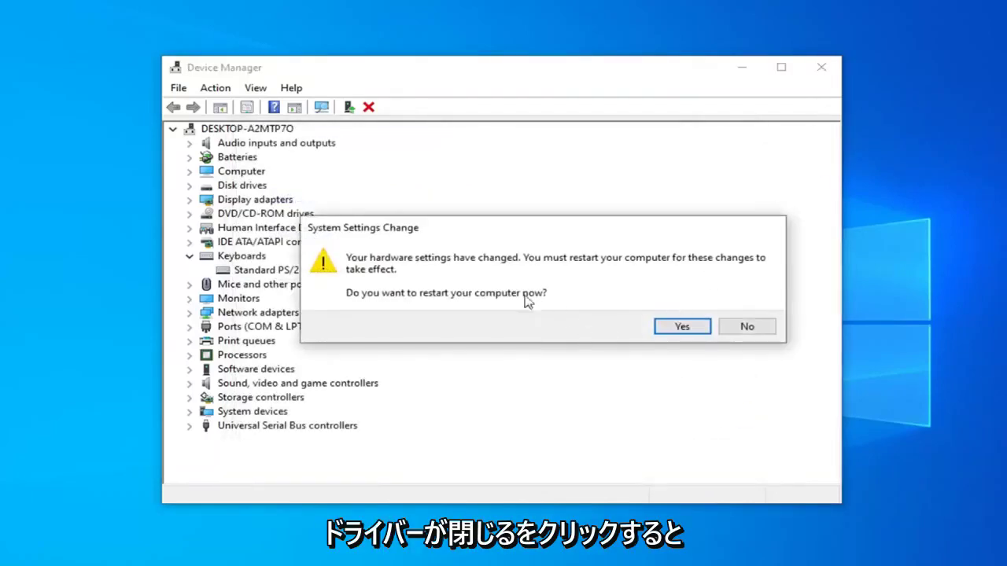